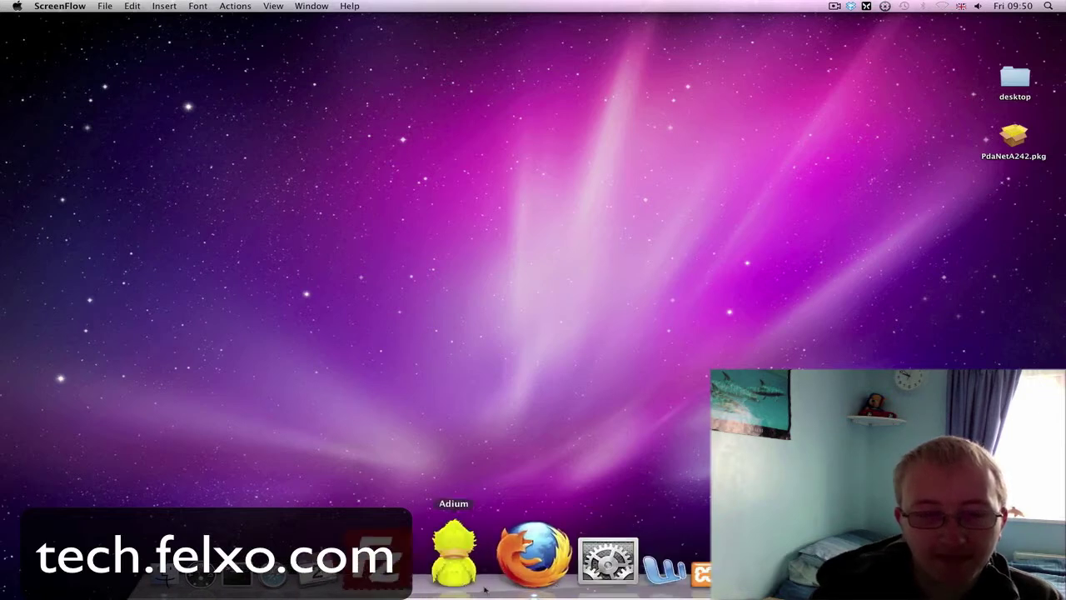
Open Firefox and reload the current Google page.
click(512, 557)
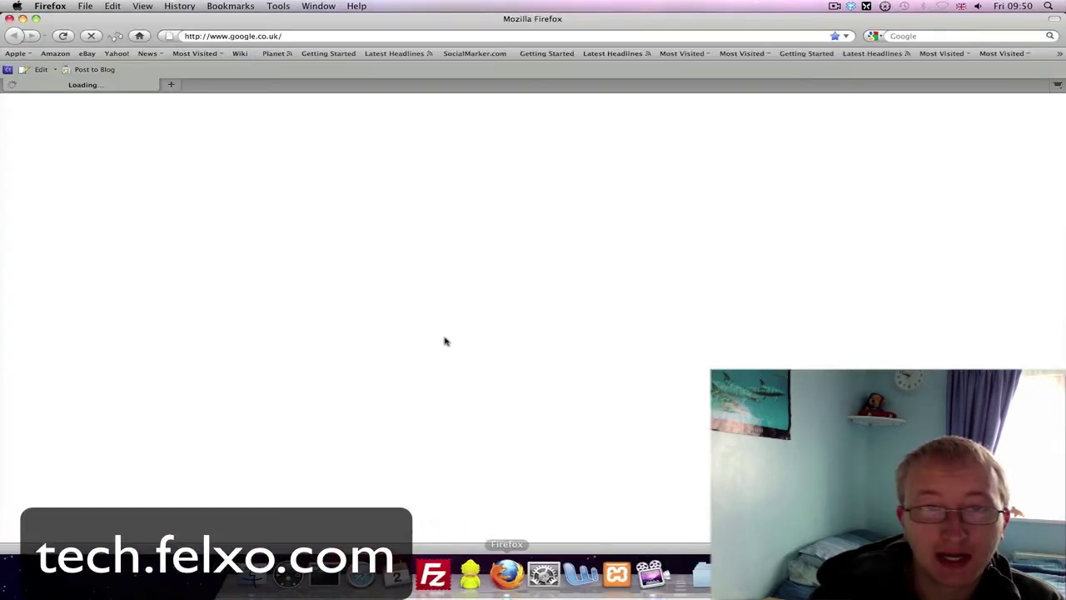
click(294, 38)
key(Return)
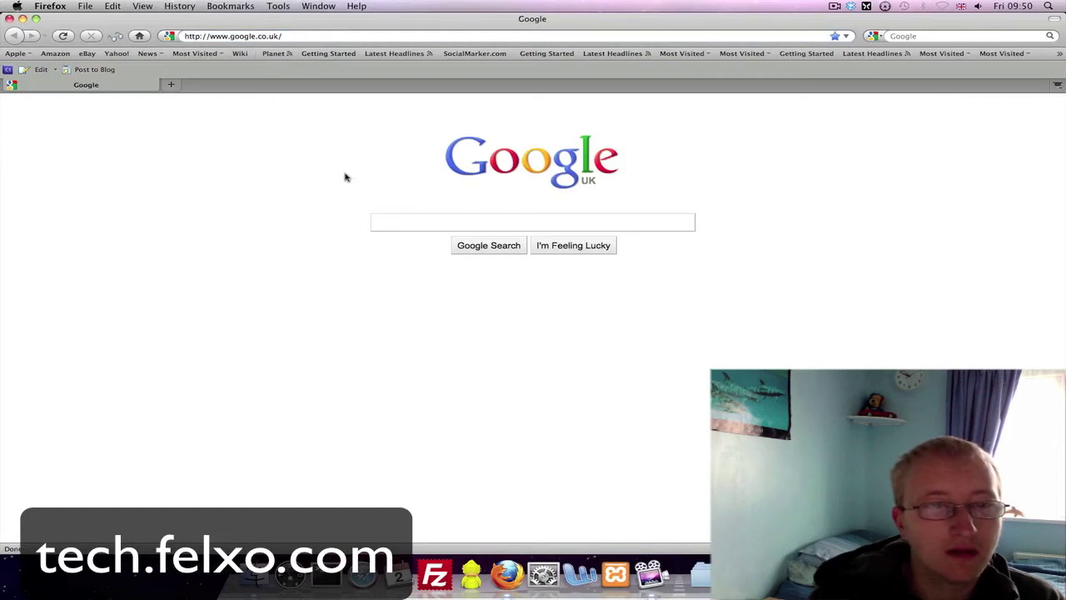
Enter tech.felxo.com in the address bar and load it, producing the Offline mode error.
click(294, 37)
key(BackSpace)
text(tech.feel)
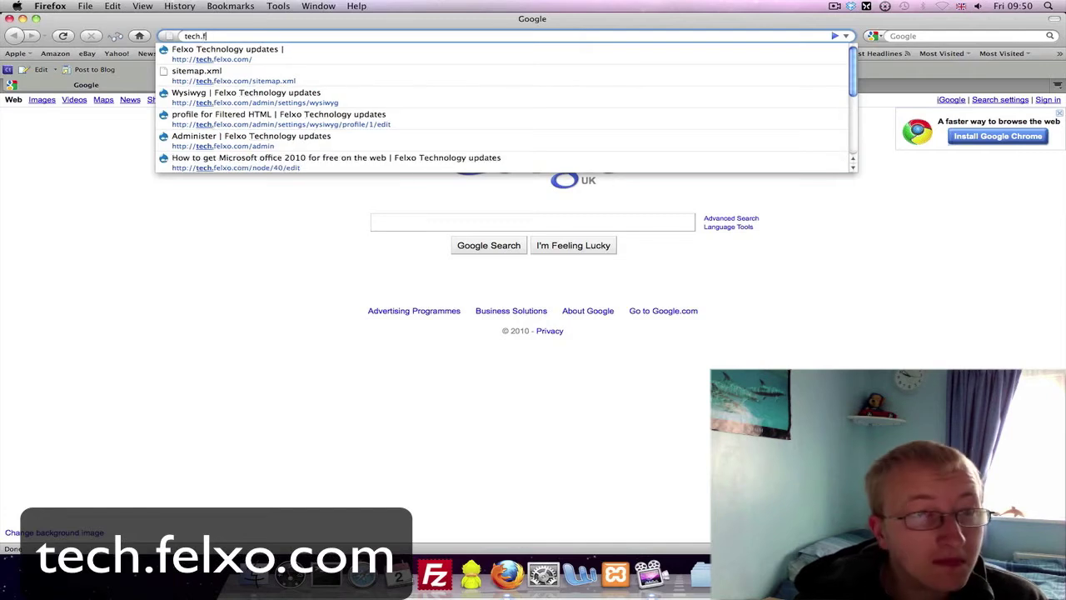
key(BackSpace)
key(BackSpace)
text(lc)
key(BackSpace)
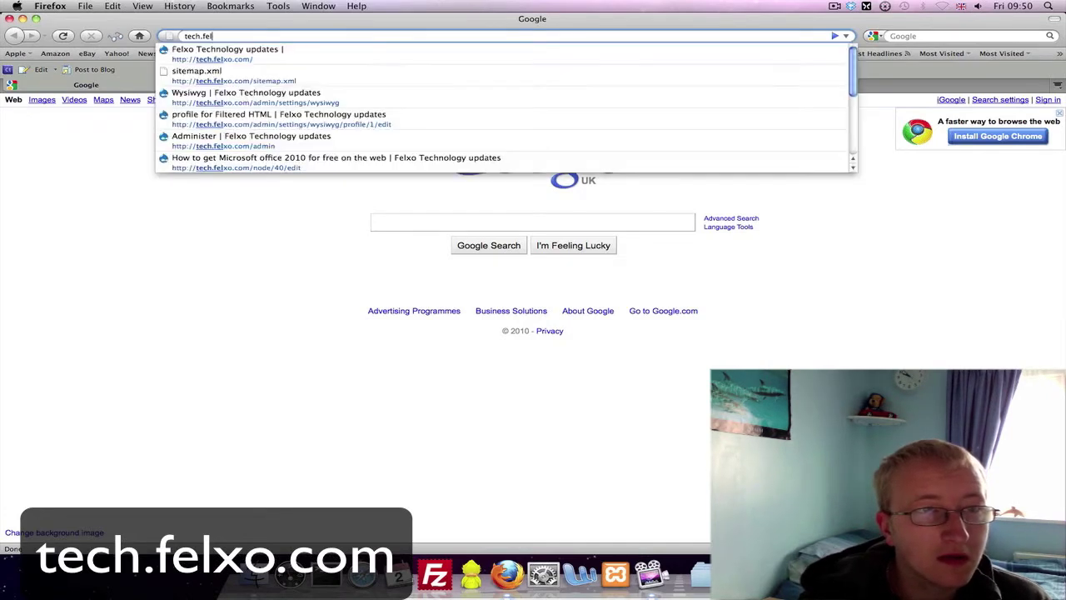
key(Down)
key(Return)
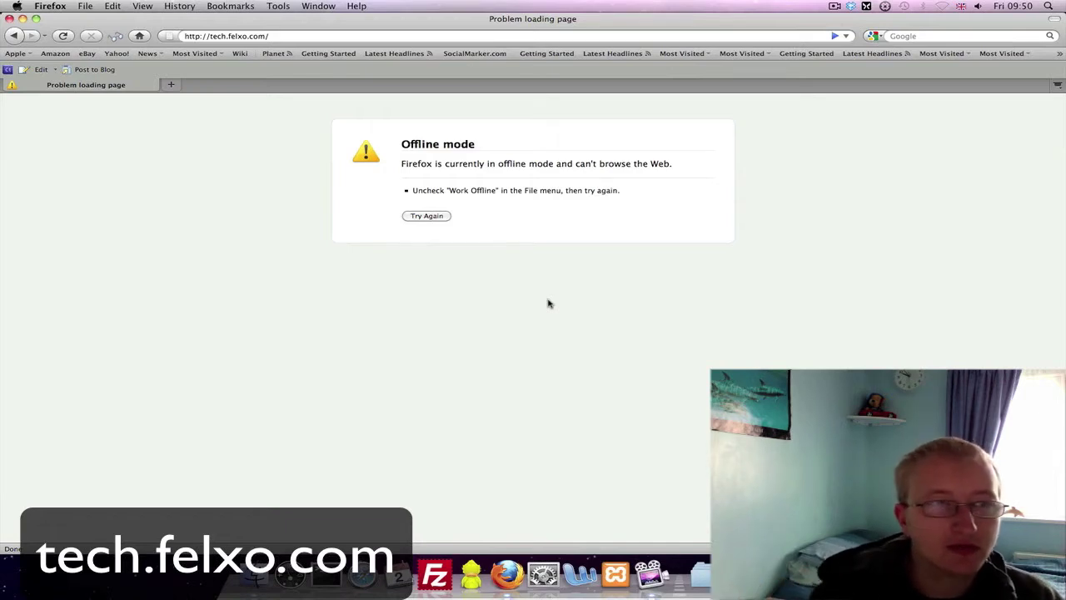
Close Firefox and launch the PdaNetA242.pkg installer past its welcome page.
click(9, 20)
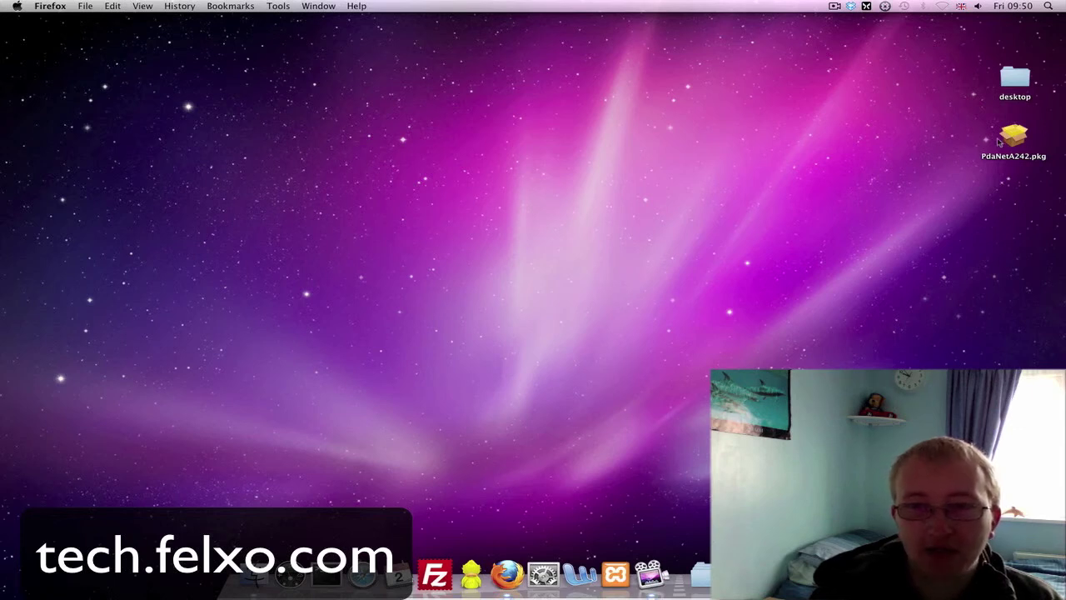
double_click(1015, 141)
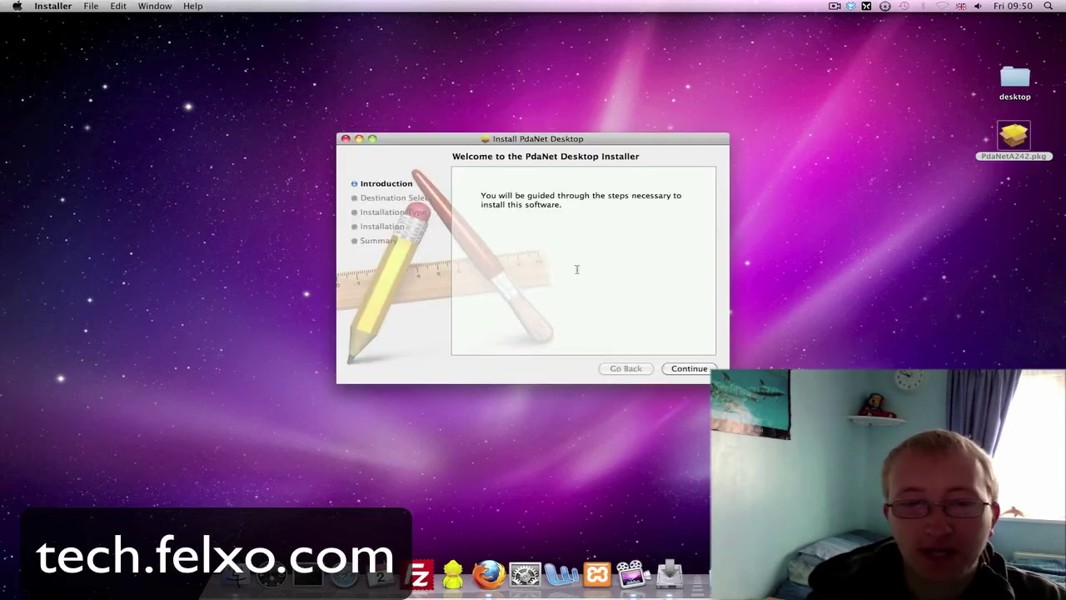
click(708, 368)
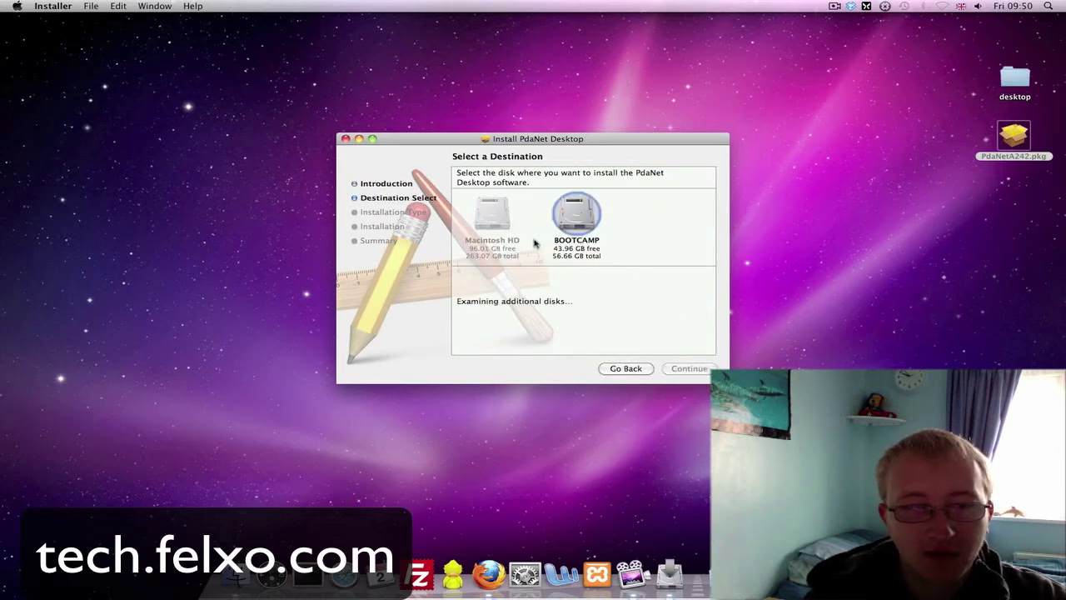
Install PdaNet on Macintosh HD, authorising with the admin password and accepting the restart warning.
click(499, 230)
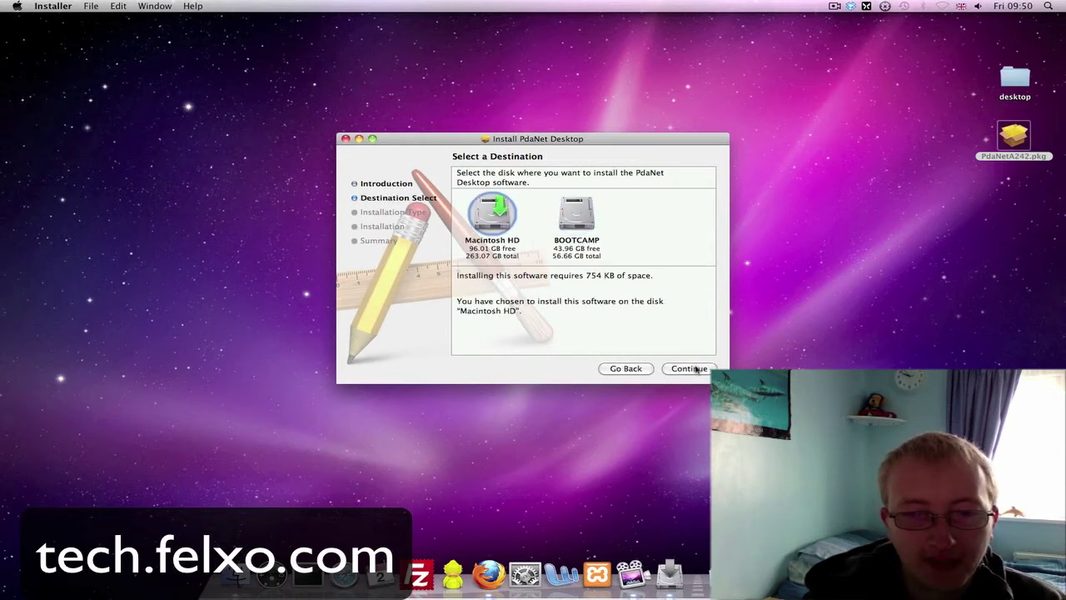
click(697, 370)
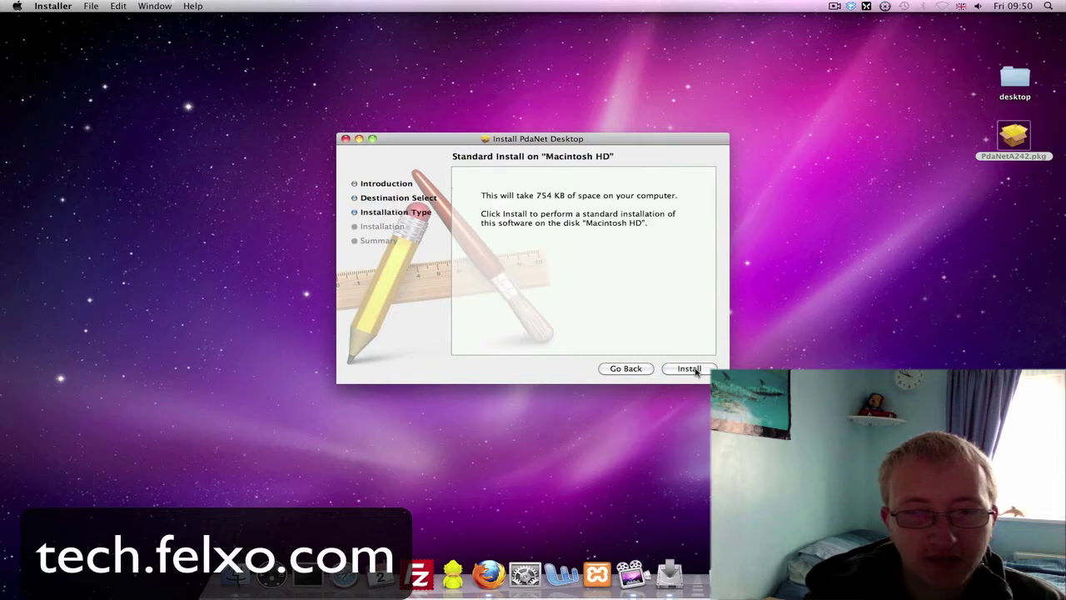
click(696, 370)
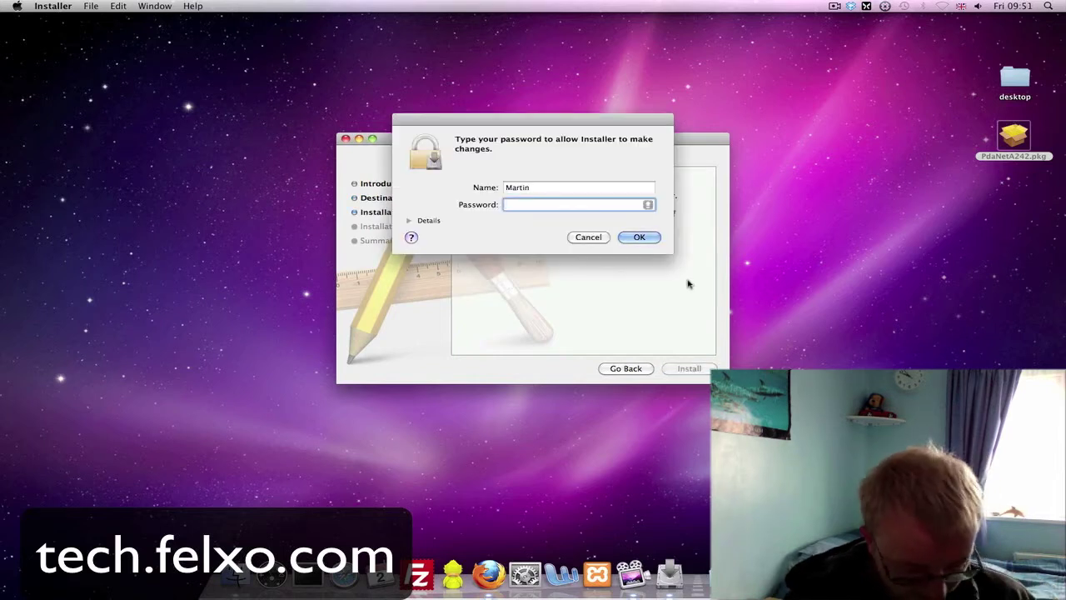
text(••••)
key(Return)
click(612, 210)
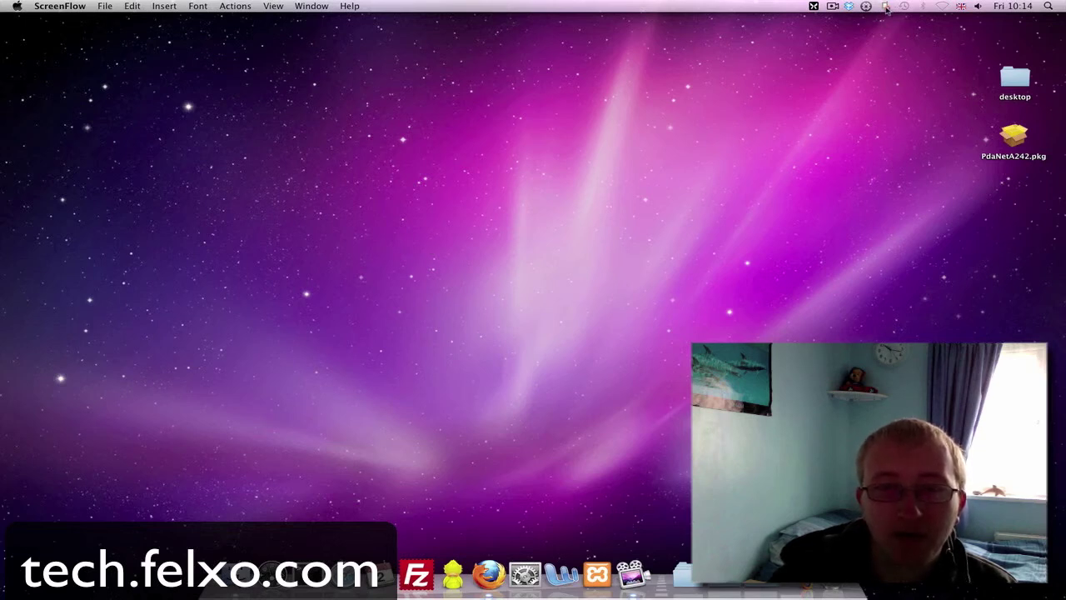
View PdaNet's menu-bar connection options, dismiss them, and launch System Preferences.
click(886, 7)
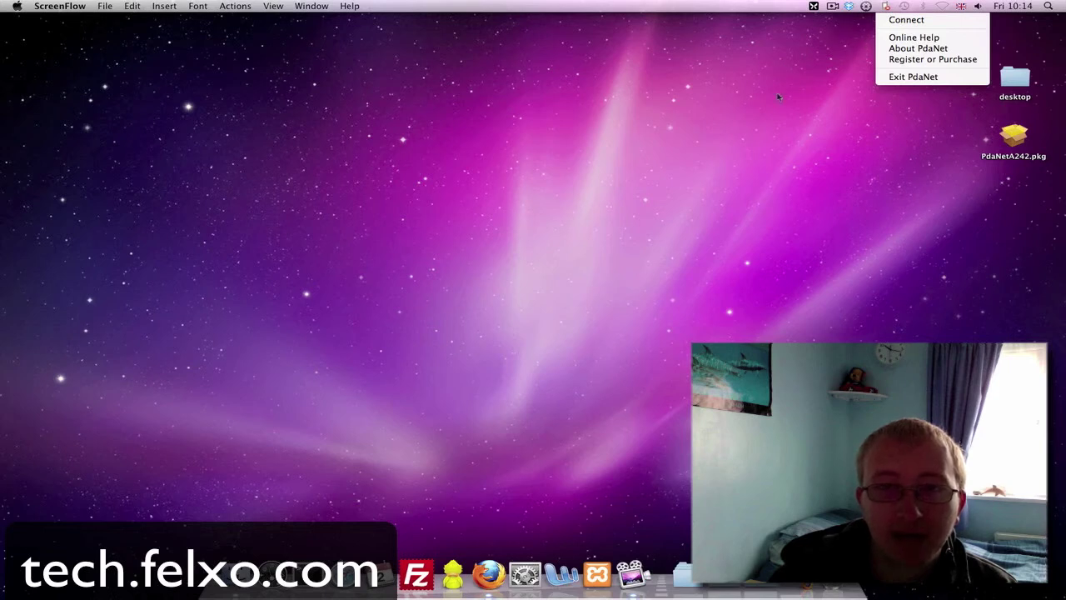
click(689, 191)
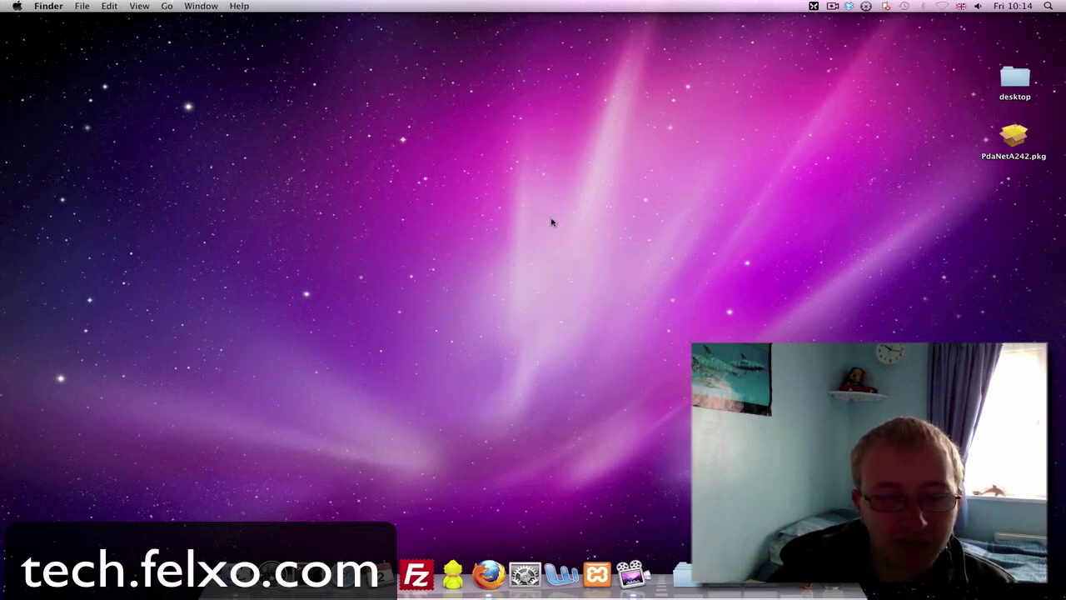
click(524, 574)
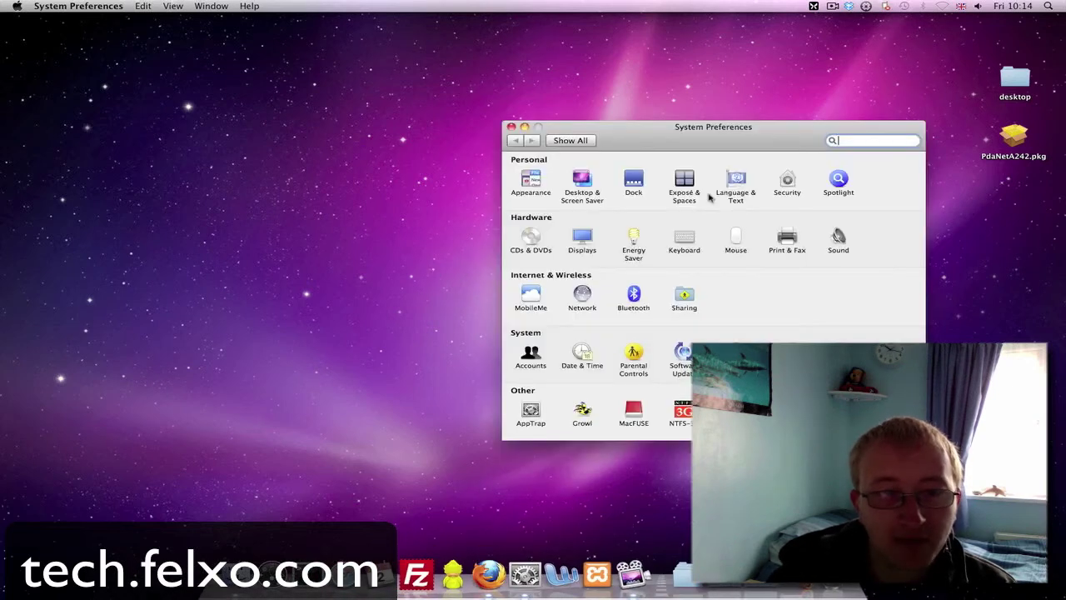
In Network, confirm Ethernet Adaptor (en2) and Ethernet are both not connected, then close it.
click(580, 301)
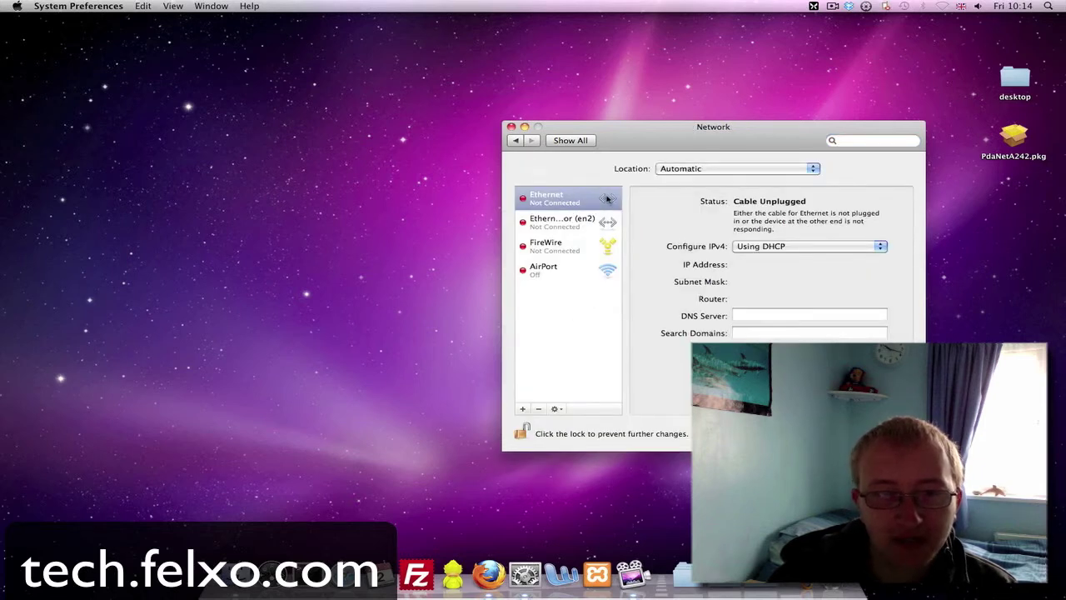
click(582, 225)
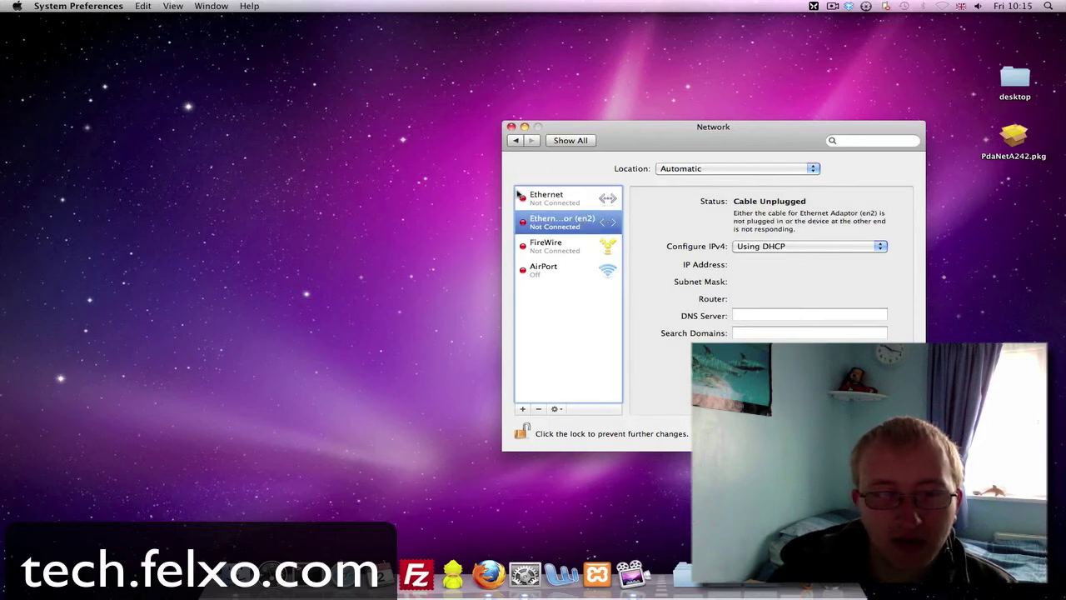
drag(641, 147, 322, 106)
click(228, 158)
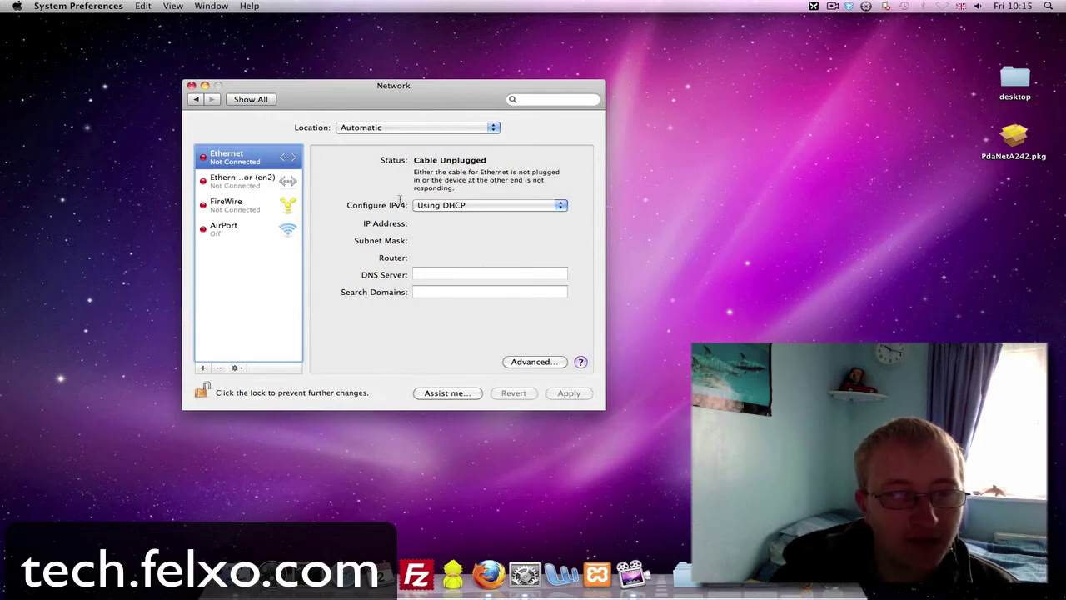
click(190, 86)
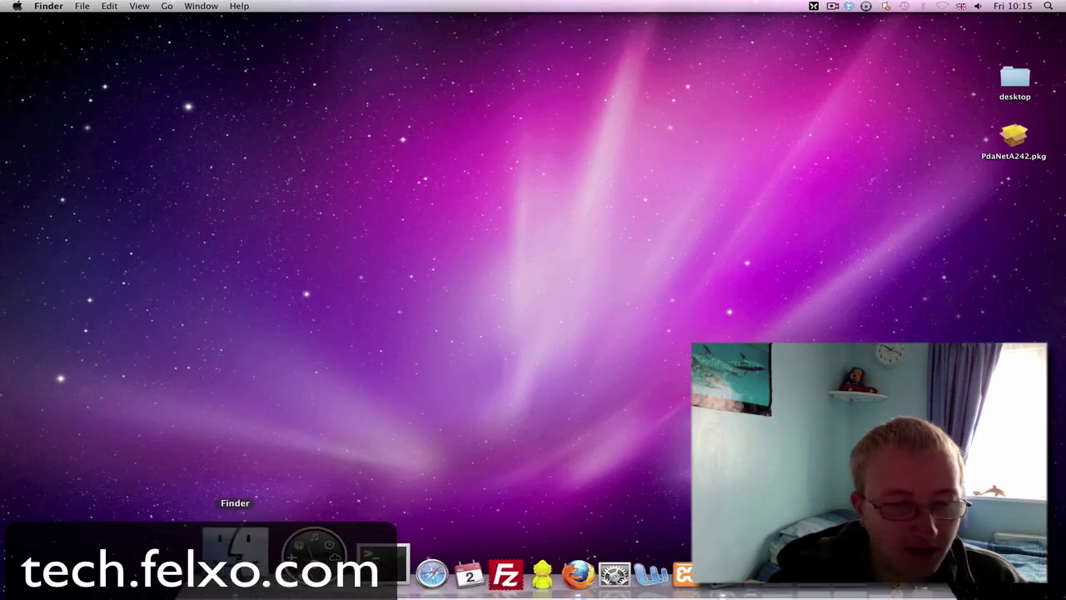
Confirm the NO NAME drive appears in Finder, close the window, and choose Connect in PdaNet.
click(235, 562)
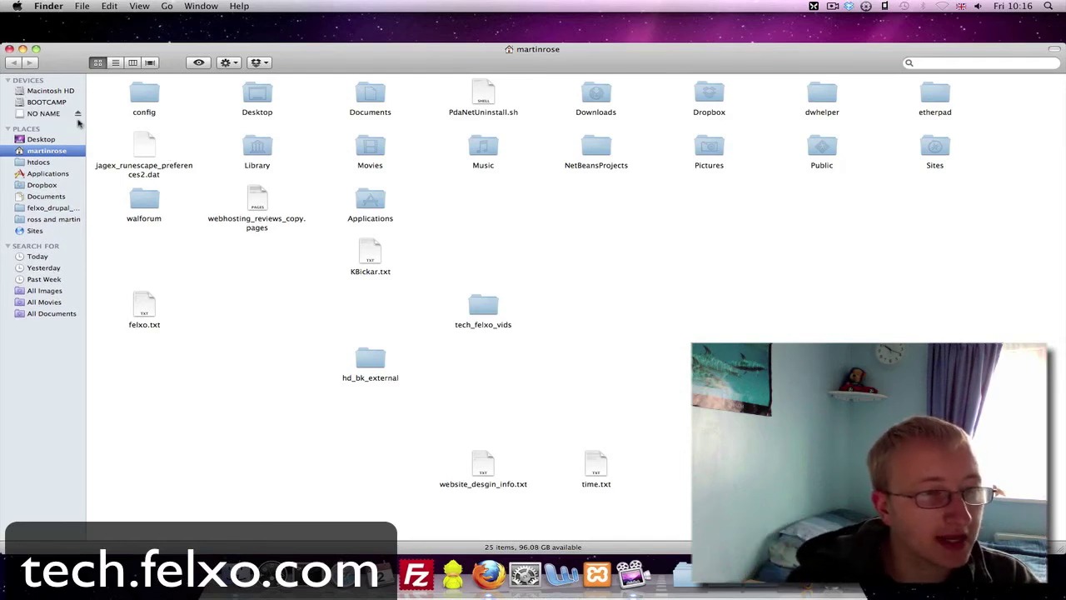
click(9, 48)
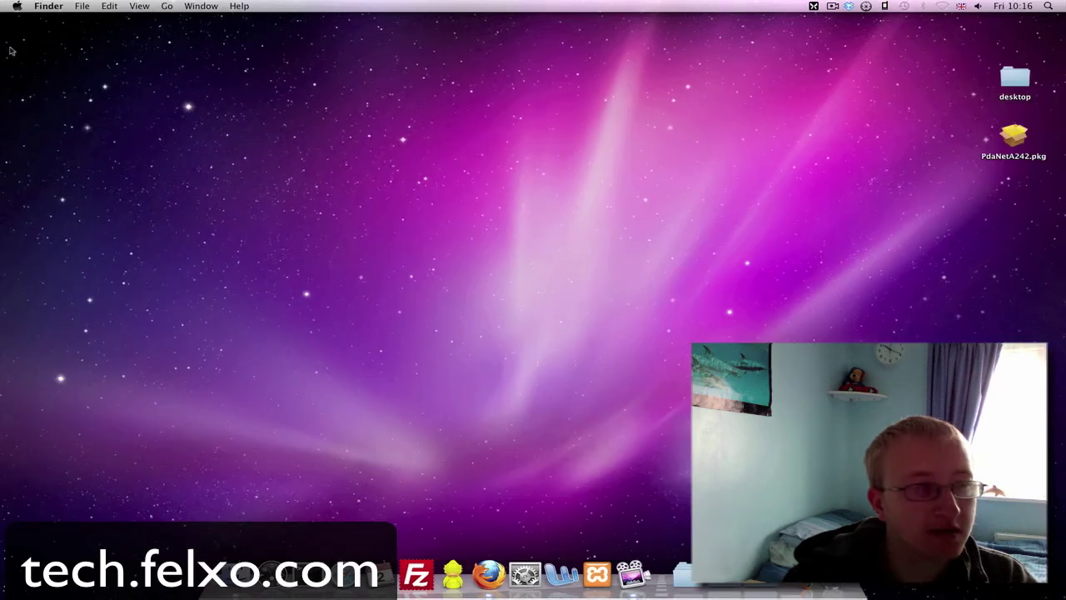
click(885, 6)
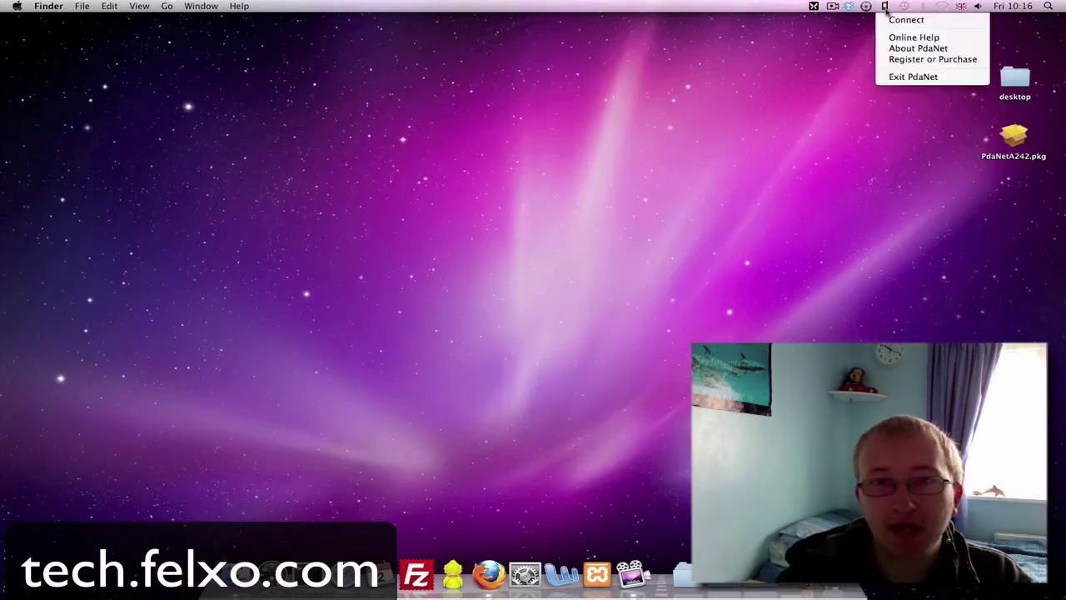
click(893, 20)
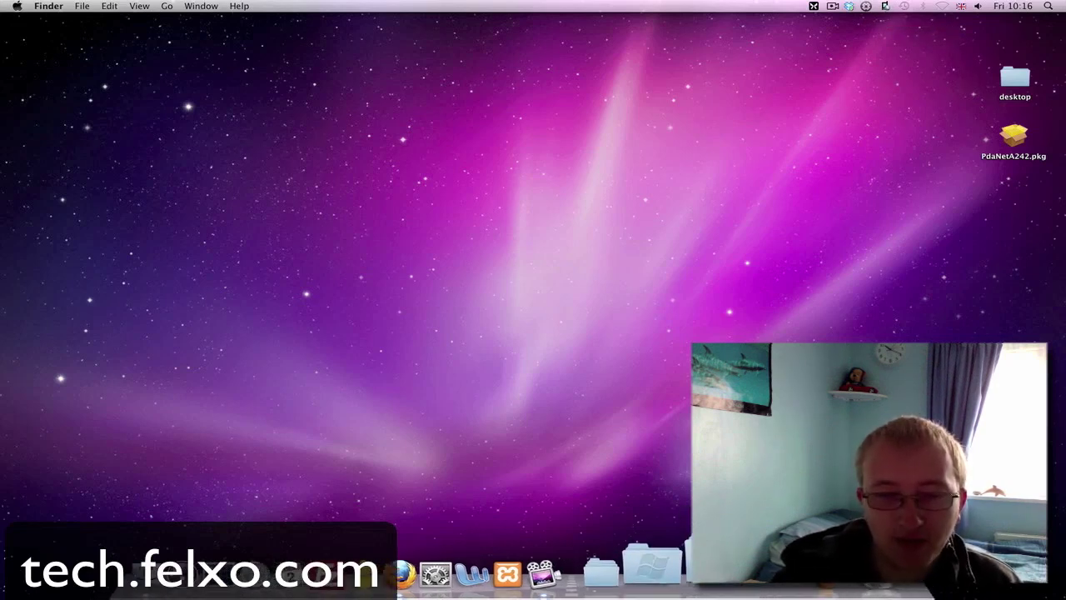
Return to Firefox and load youtube.com in the address bar.
click(403, 573)
click(337, 36)
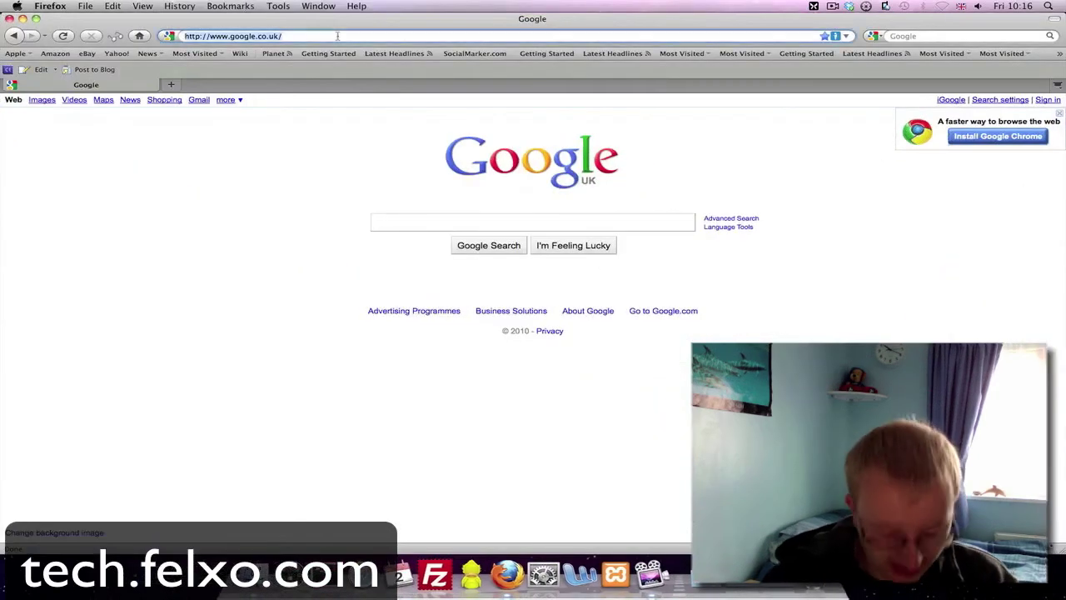
text(youtube.com)
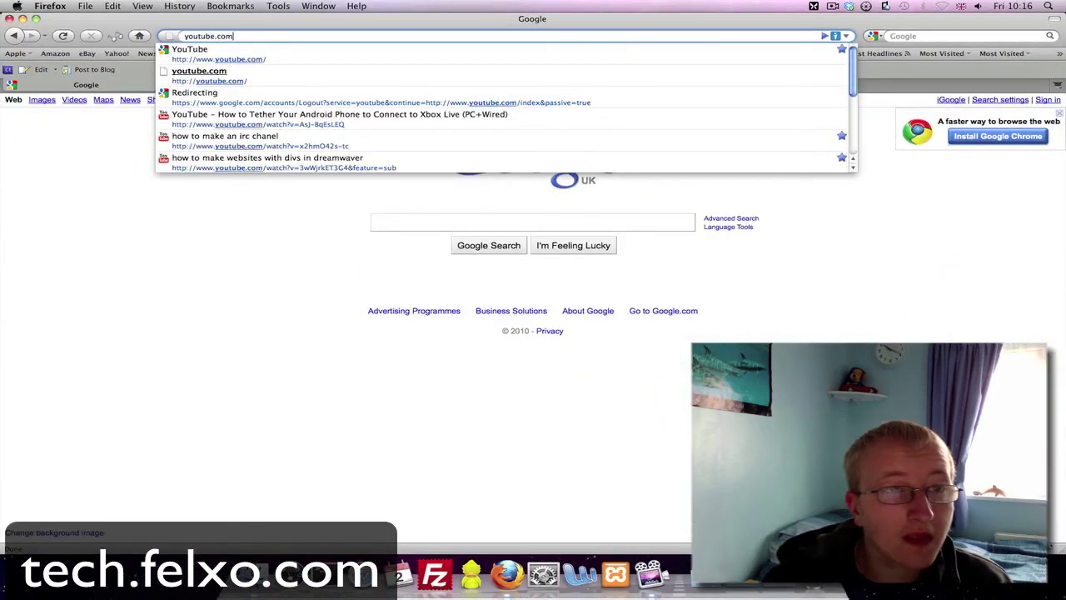
key(Return)
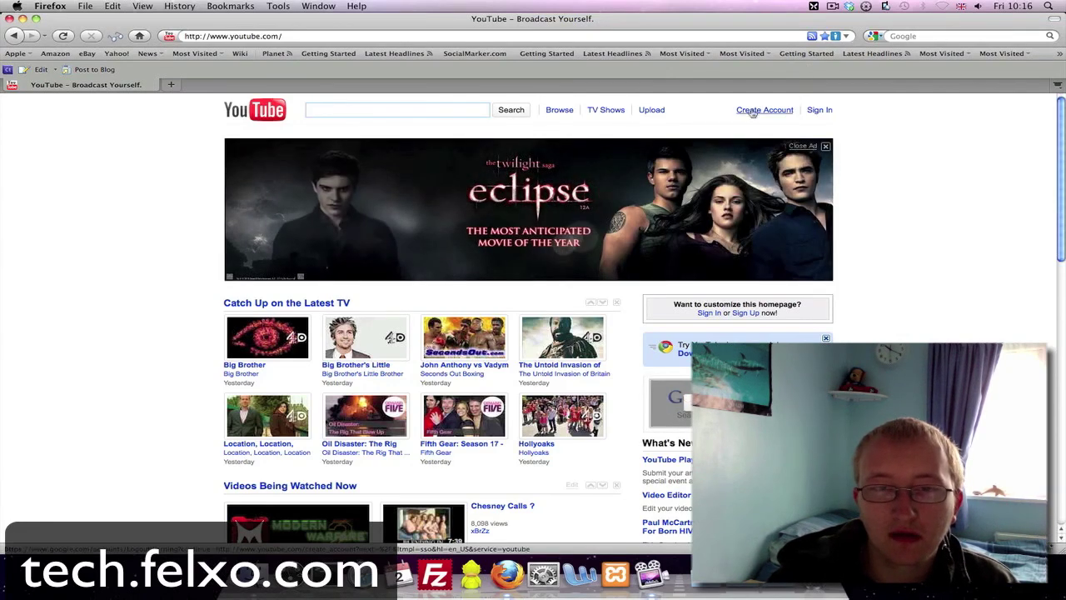
Choose Disconnect in PdaNet, eject the NO NAME drive in Finder, and close the window.
click(885, 6)
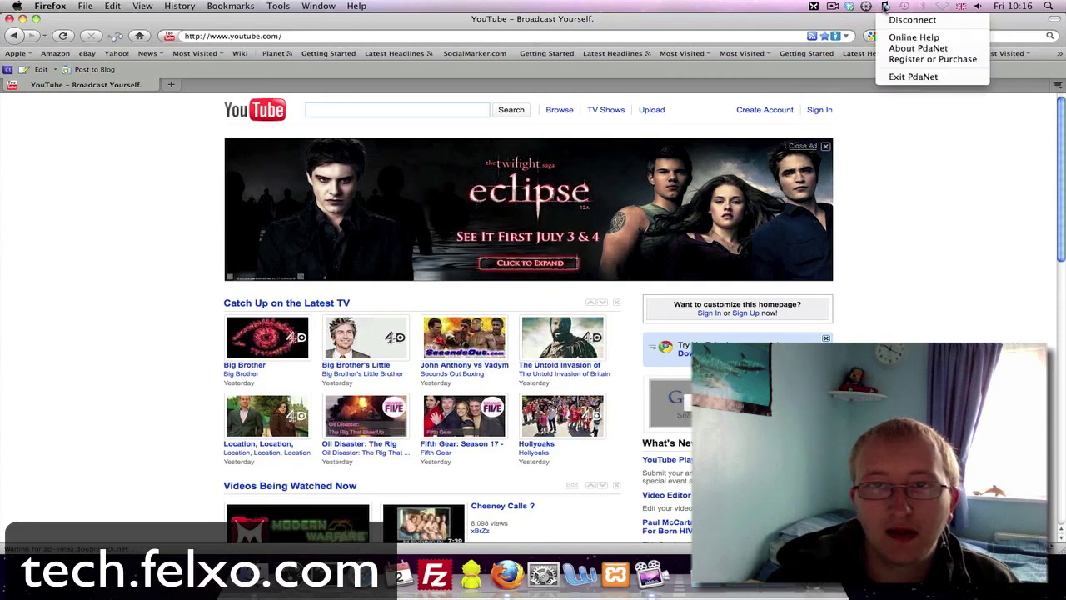
click(891, 20)
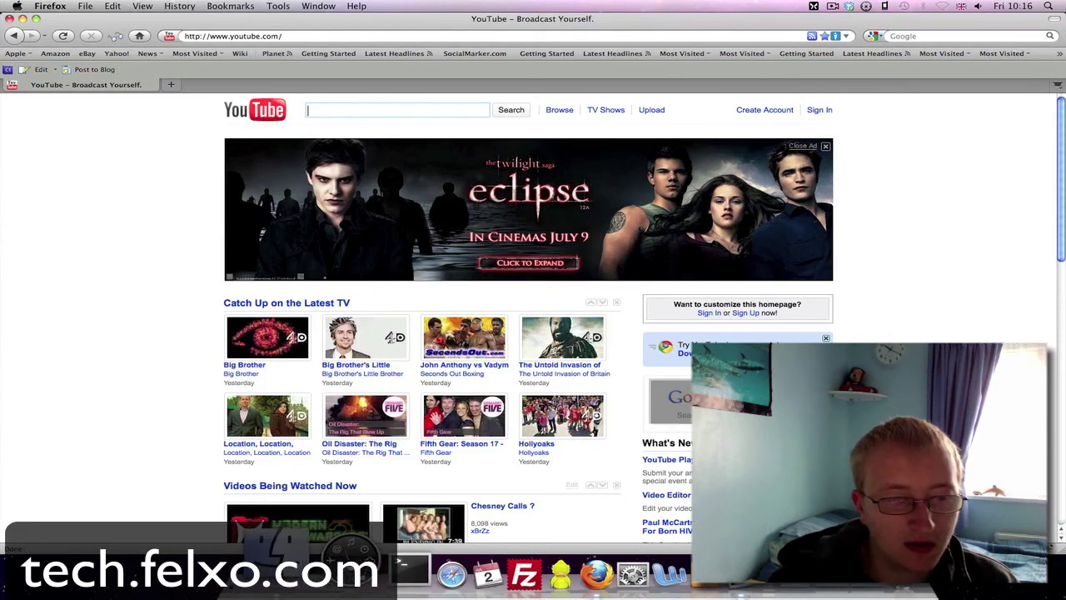
click(335, 572)
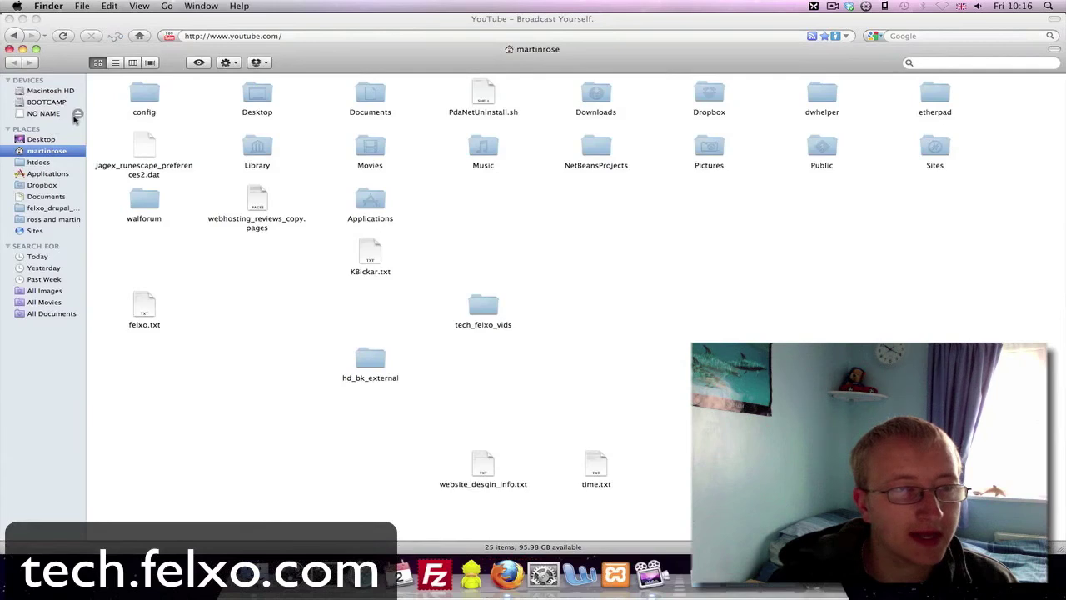
click(76, 114)
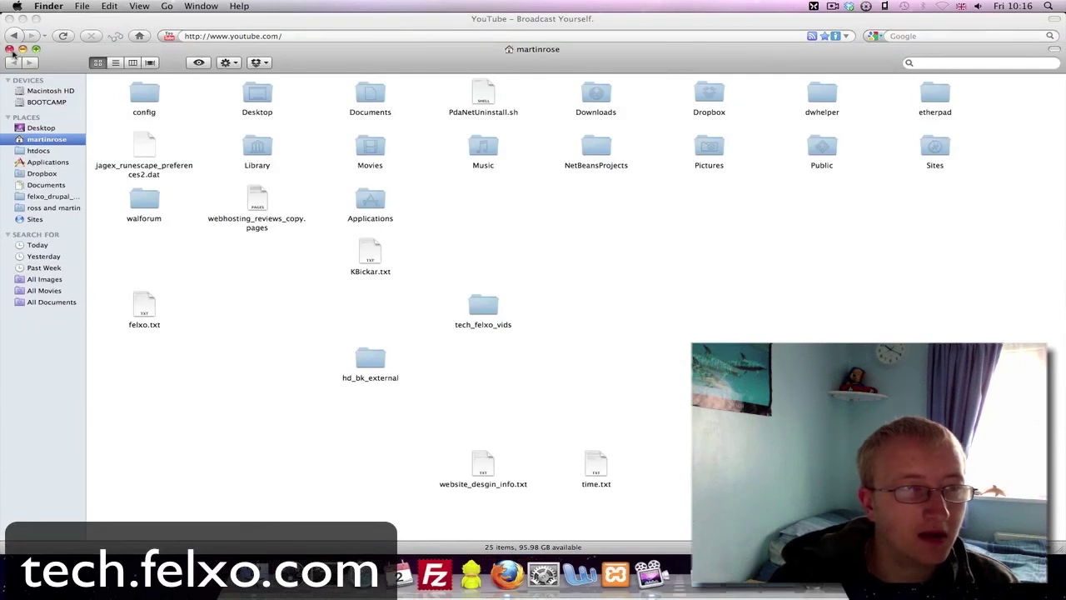
click(9, 50)
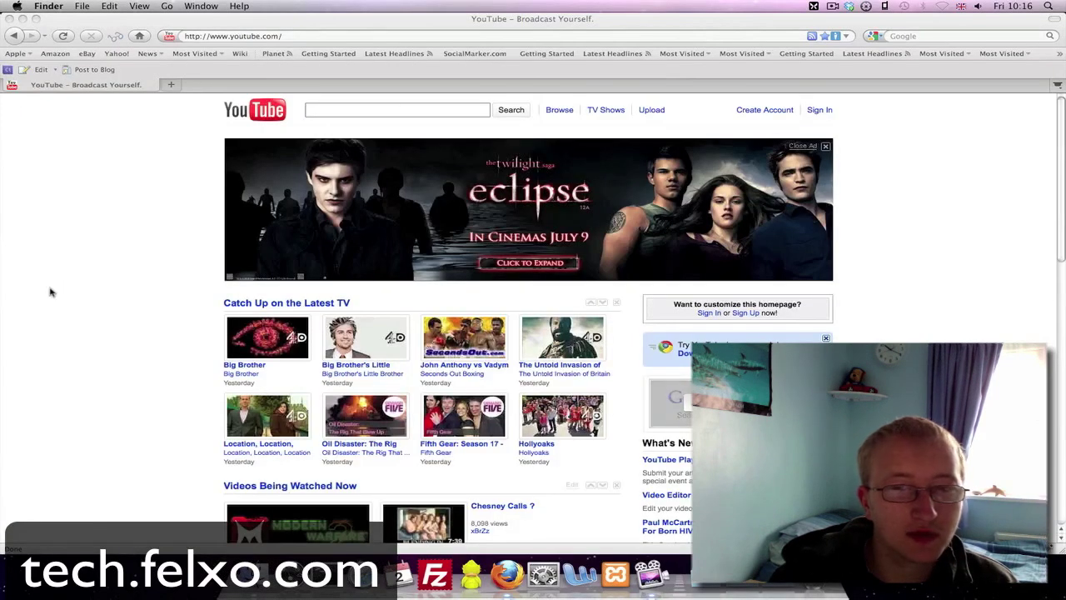